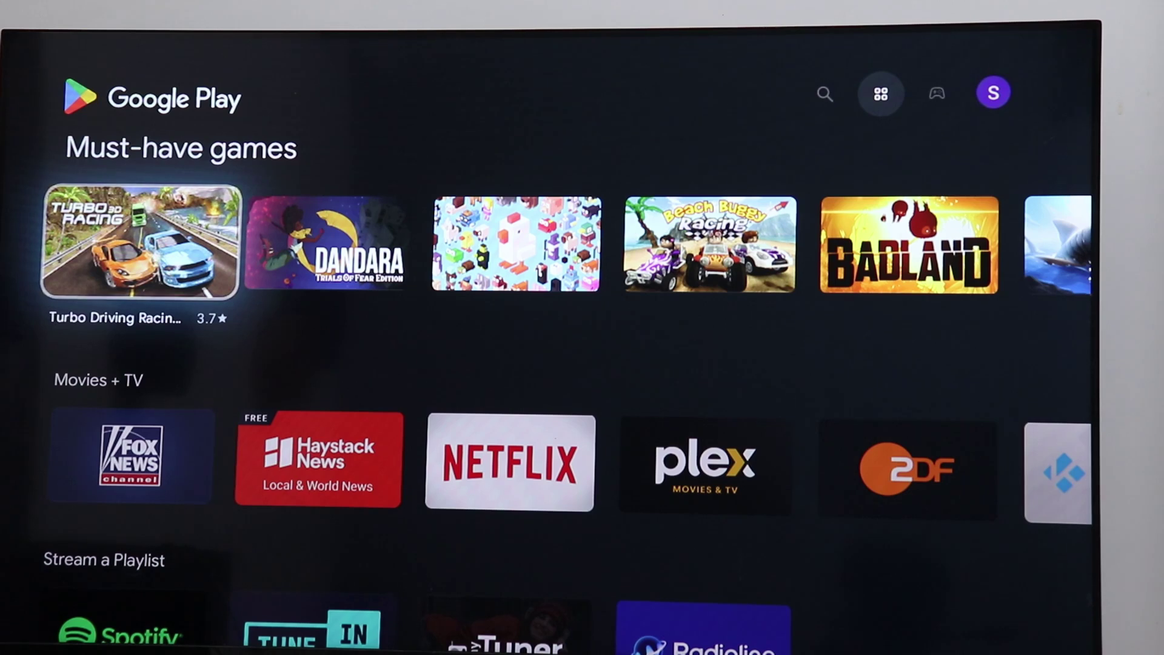
Switch to Google Play's Search page and start a new search query
{"action": "key", "text": "Down"}
{"action": "key", "text": "Left"}
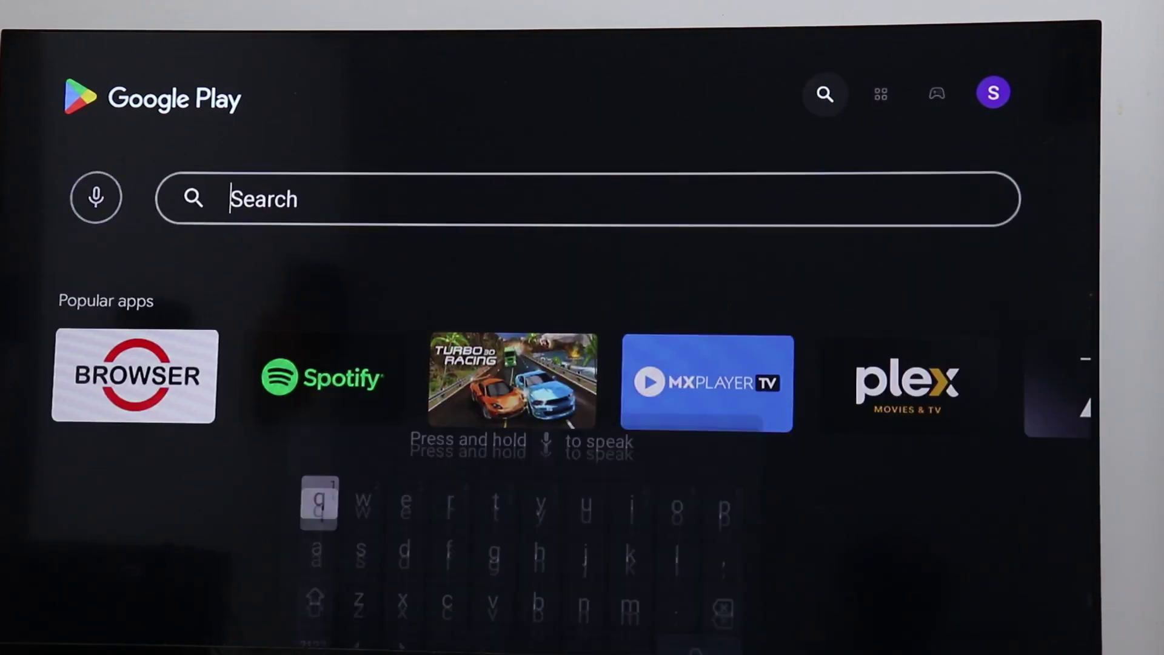
{"action": "type", "text": "q"}
{"action": "key", "text": "Down"}
{"action": "key", "text": "Down"}
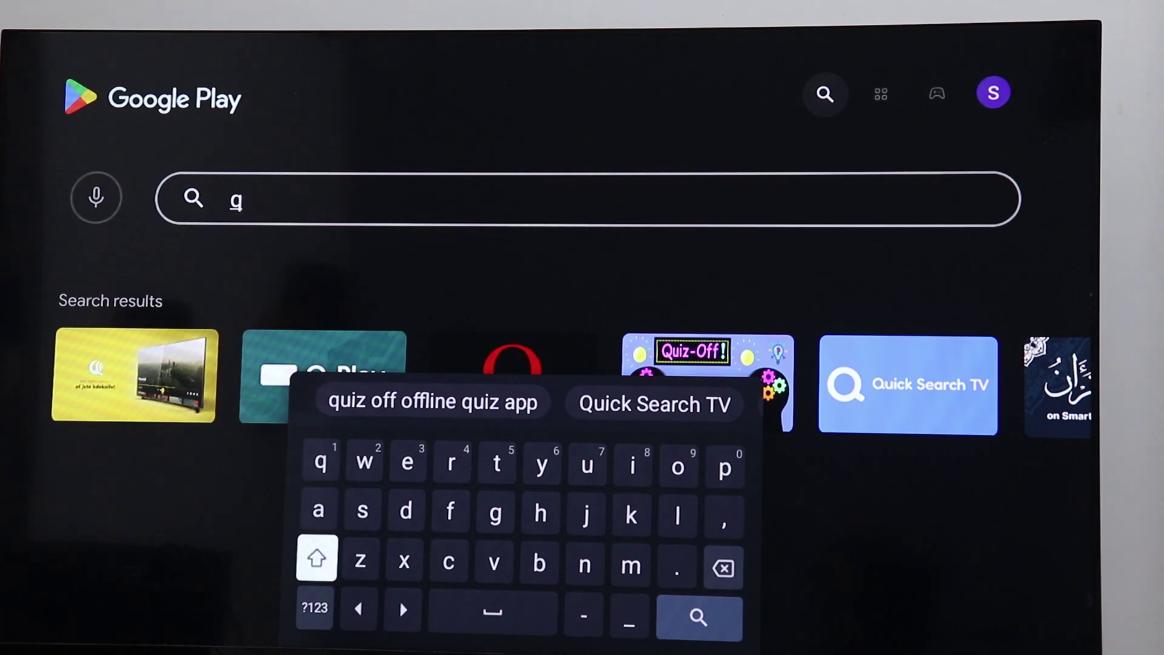
Enter 'mx' on the on-screen keyboard, removing a mistaken 'q'
{"action": "key", "text": "Right"}
{"action": "key", "text": "Right"}
{"action": "key", "text": "Right"}
{"action": "key", "text": "Right"}
{"action": "key", "text": "Right"}
{"action": "key", "text": "Right"}
{"action": "key", "text": "Right"}
{"action": "key", "text": "Right"}
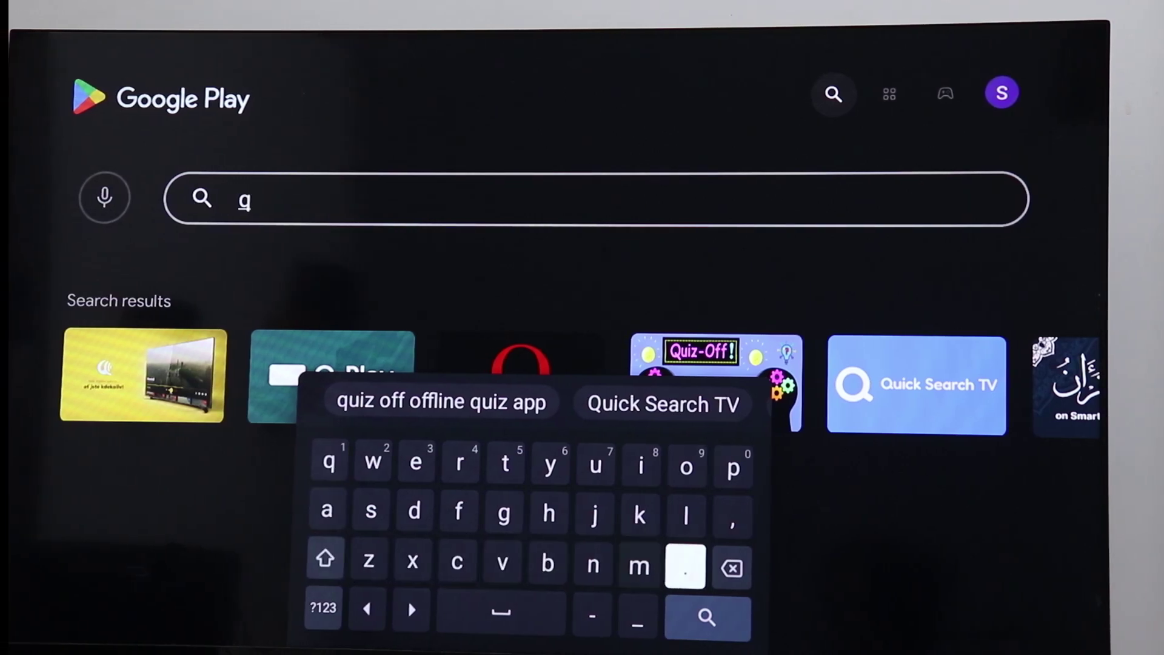
{"action": "key", "text": "Right"}
{"action": "key", "text": "Return"}
{"action": "key", "text": "Left"}
{"action": "key", "text": "Left"}
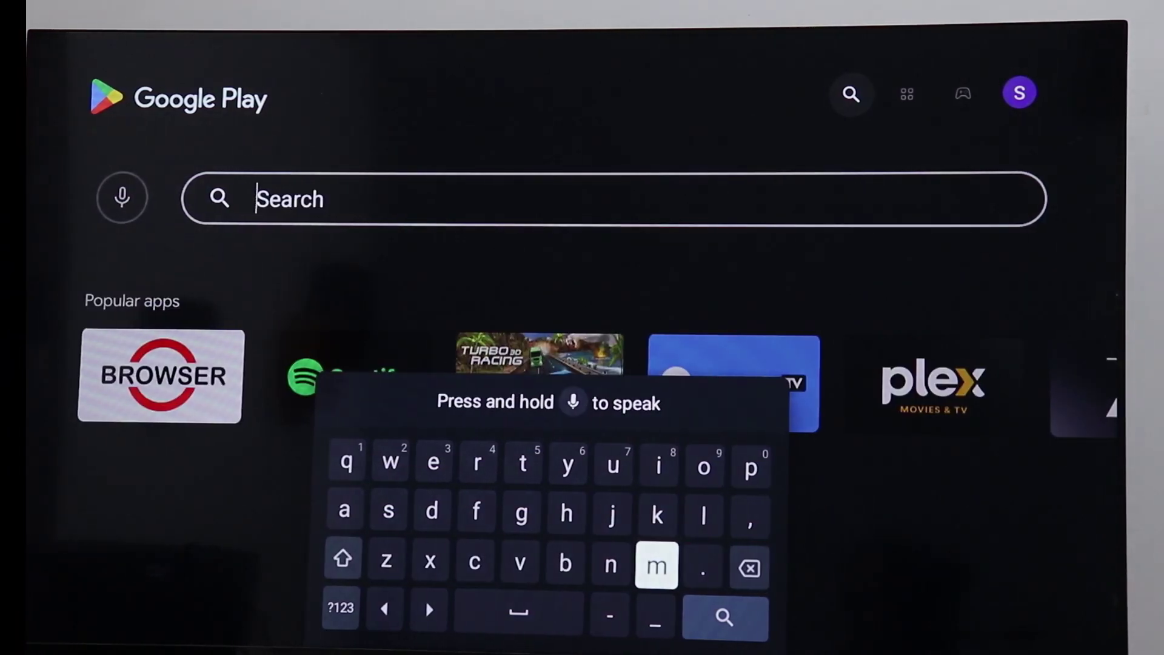
{"action": "key", "text": "Return"}
{"action": "key", "text": "Left"}
{"action": "key", "text": "Left"}
{"action": "key", "text": "Left"}
{"action": "key", "text": "Left"}
{"action": "key", "text": "Left"}
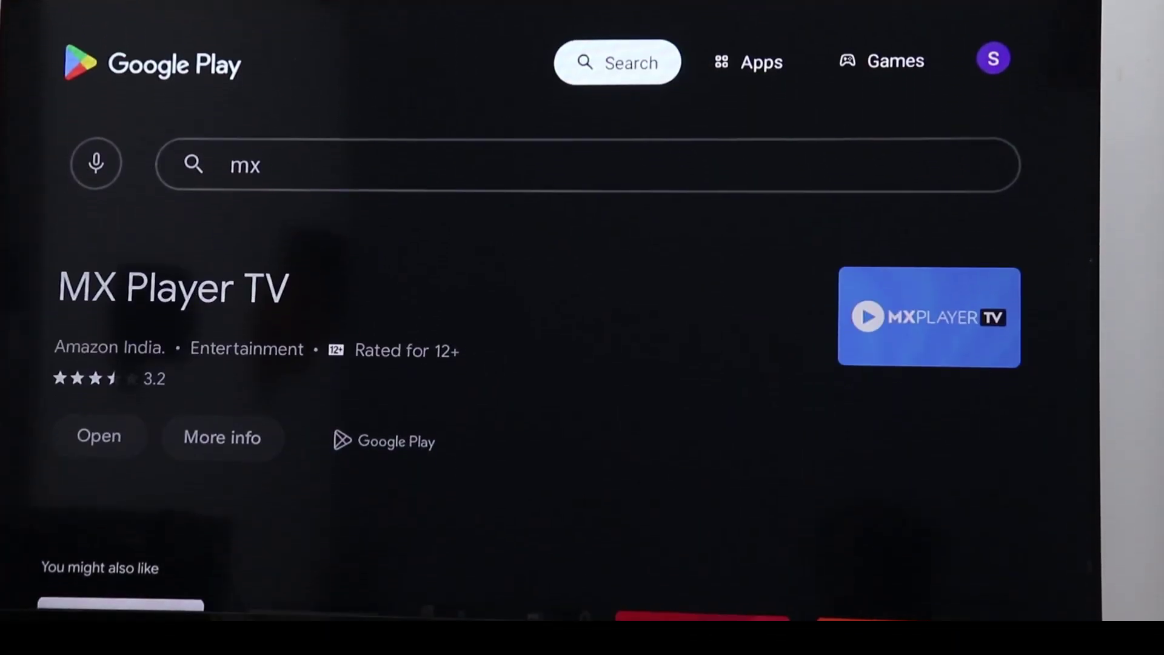
Choose More info on the MX Player TV result to show its Open and Uninstall options
{"action": "key", "text": "Down"}
{"action": "key", "text": "Right"}
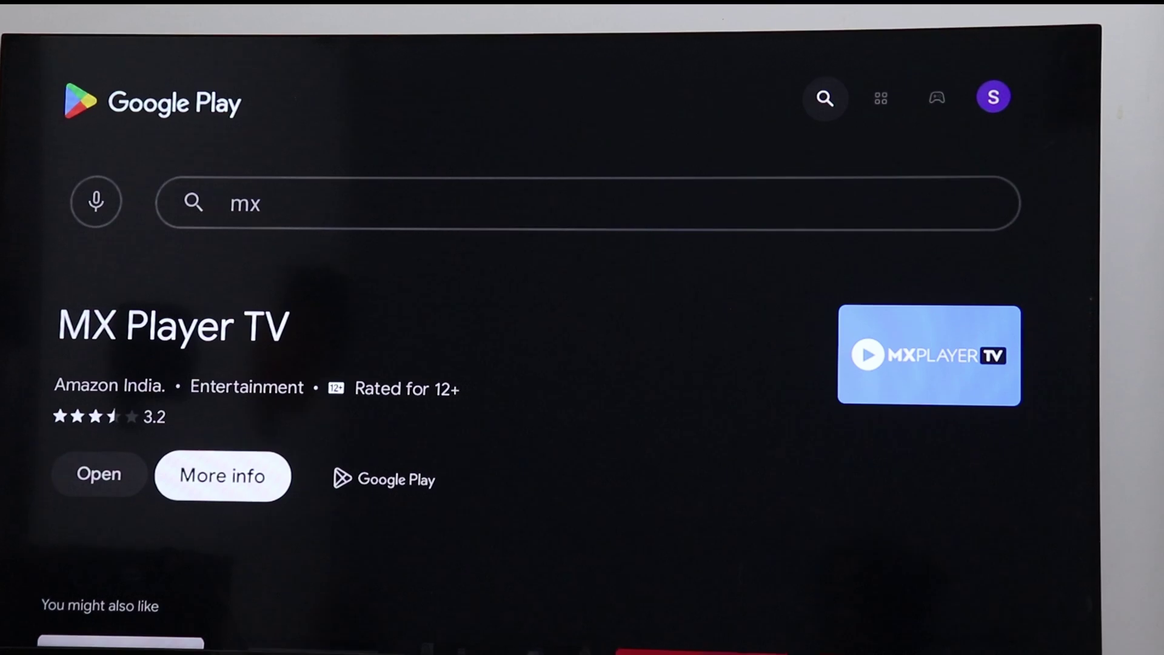
{"action": "key", "text": "Return"}
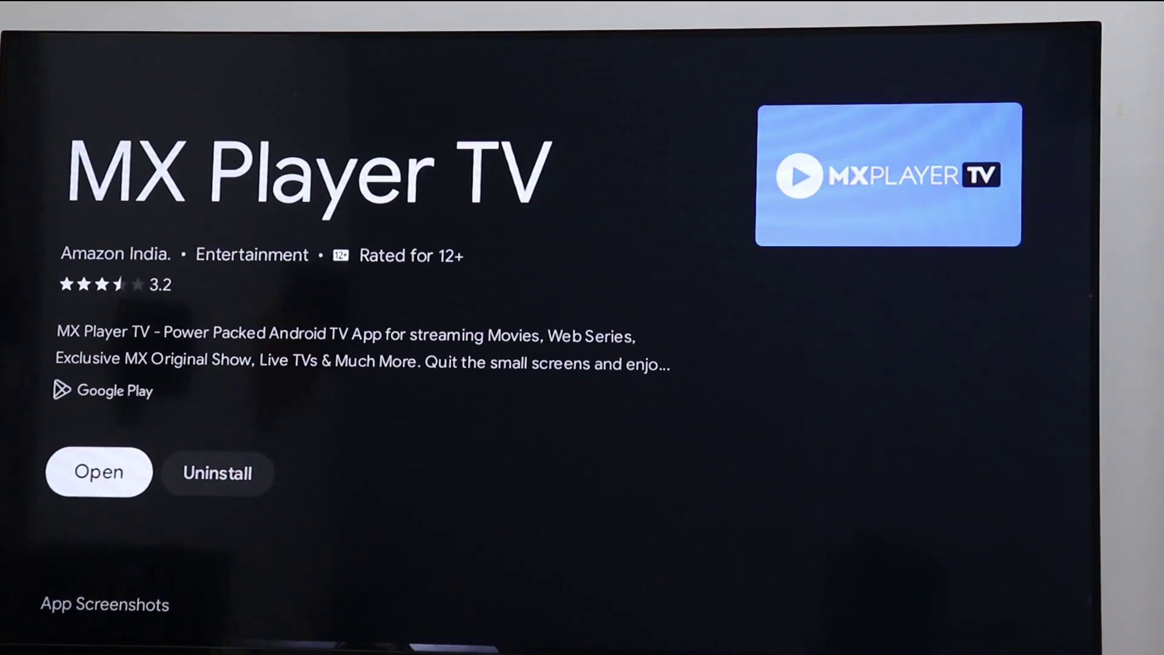